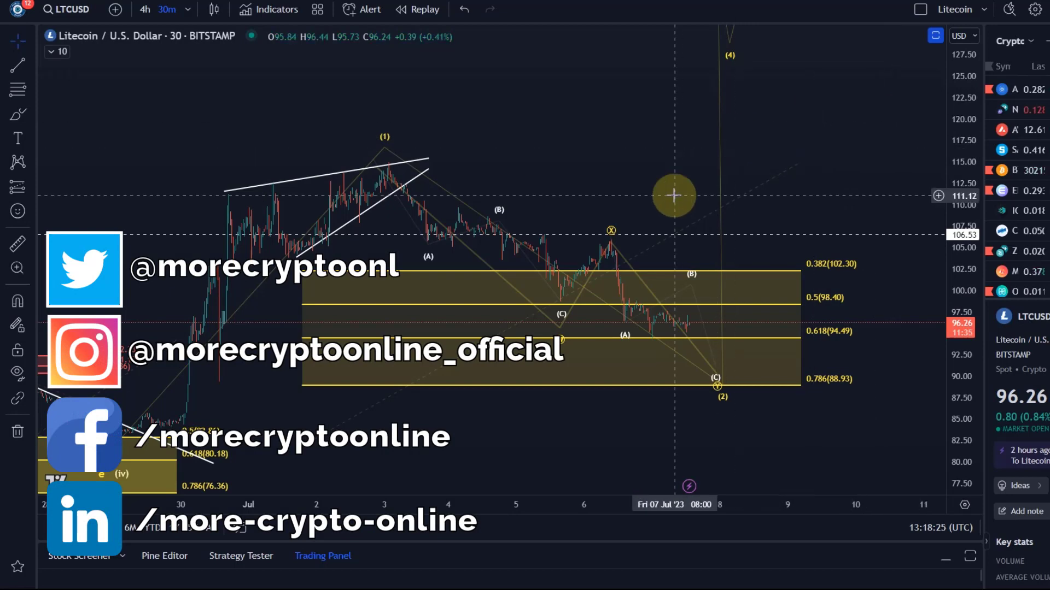
- Scroll and pan the chart to inspect the W-X-Y and Elliott wave drawings
scroll(675, 196, "down", 5)
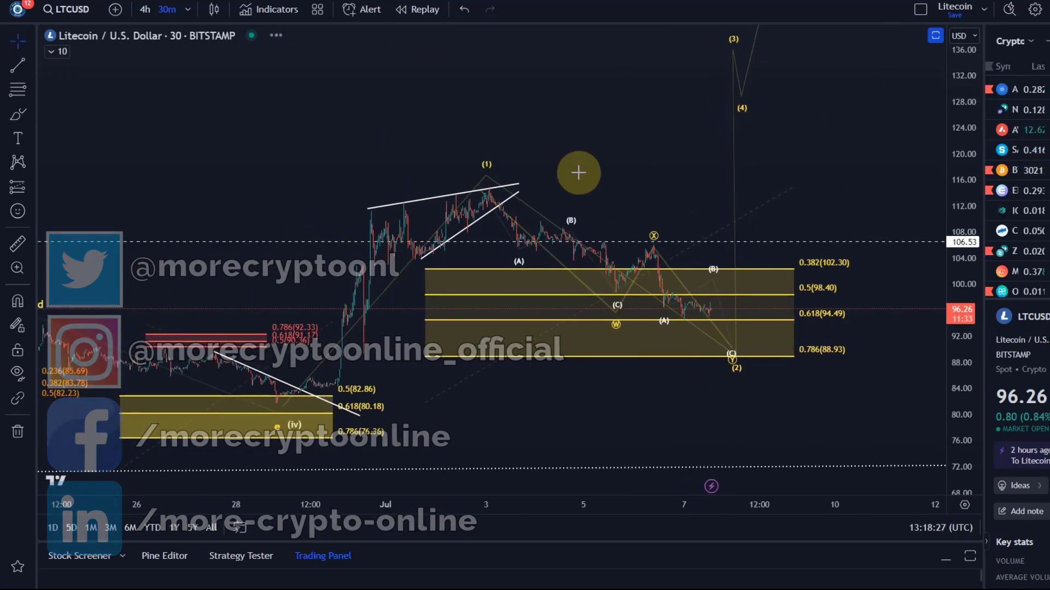
left_click(733, 355)
key("Escape")
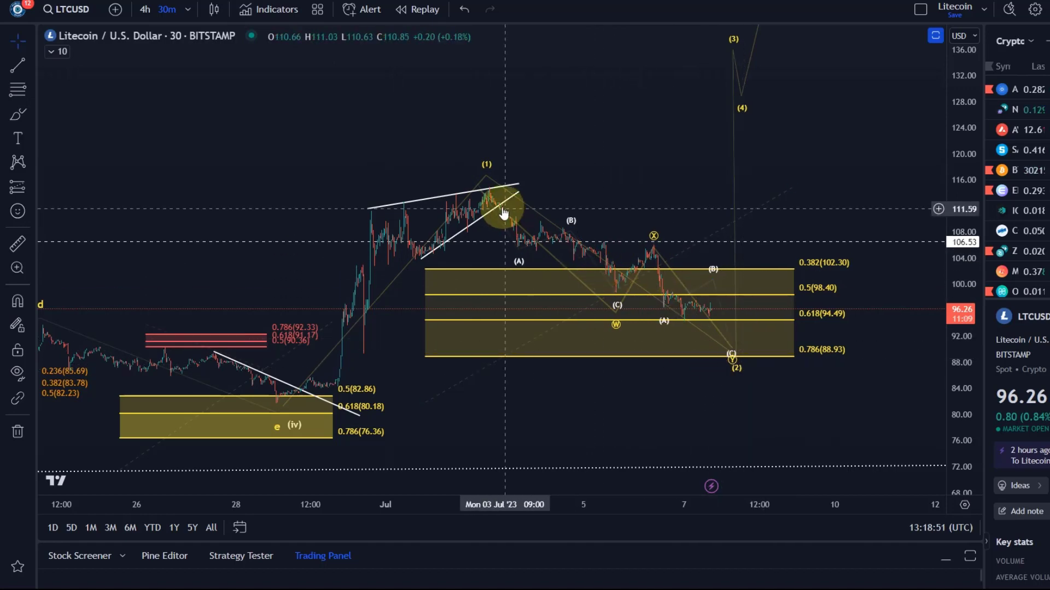
scroll(481, 203, "up", 1)
scroll(481, 203, "up", 2)
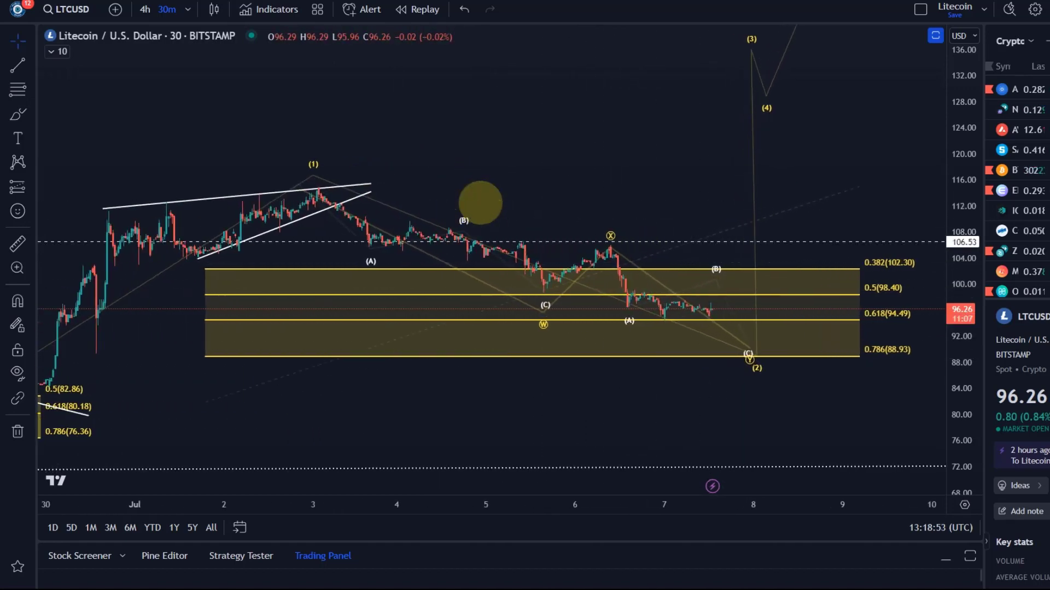
left_click_drag(482, 206, 452, 188)
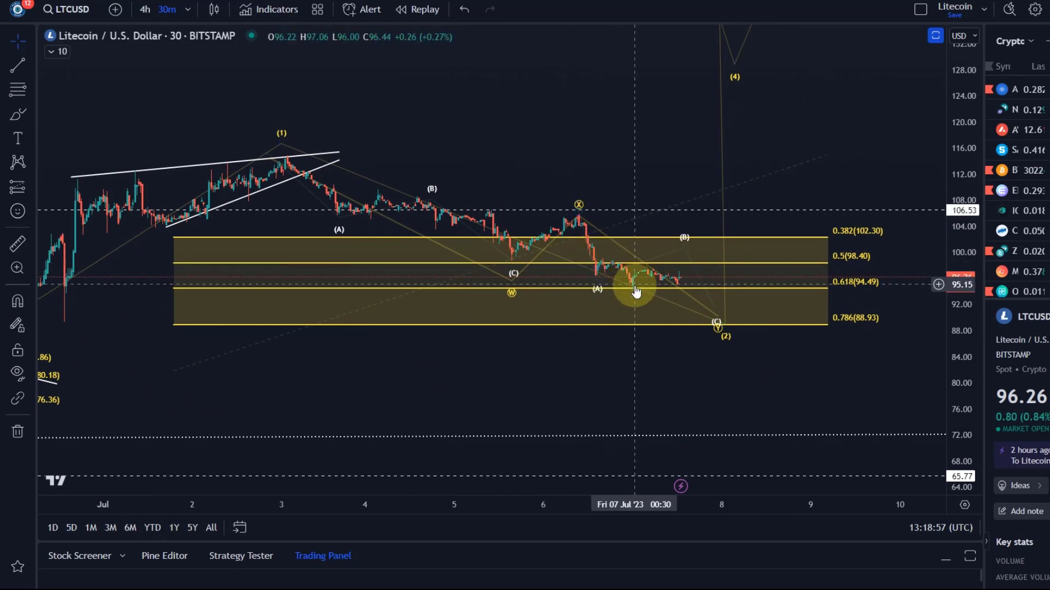
left_click(686, 252)
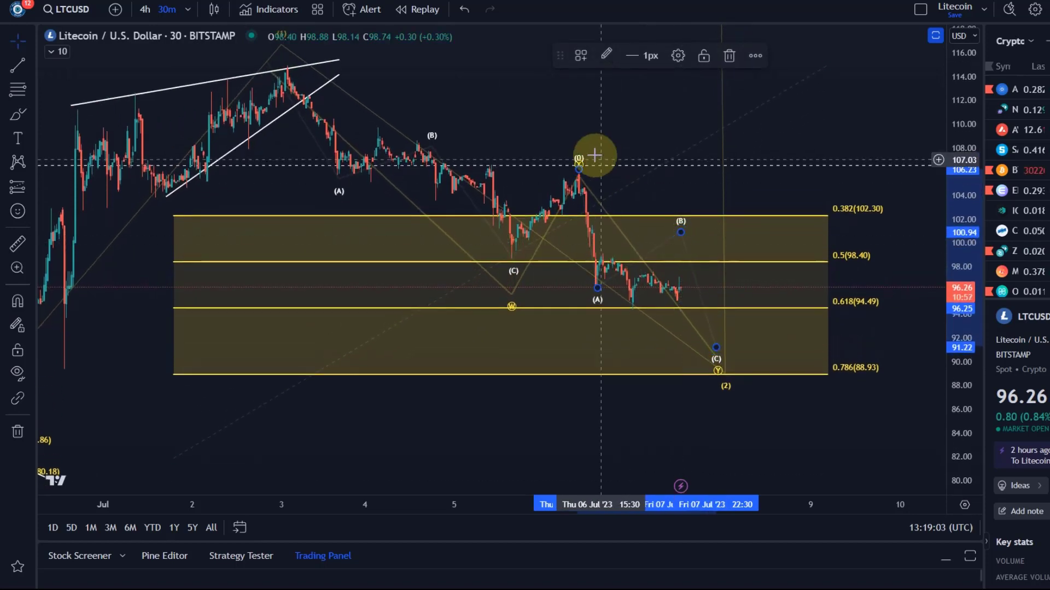
left_click(608, 129)
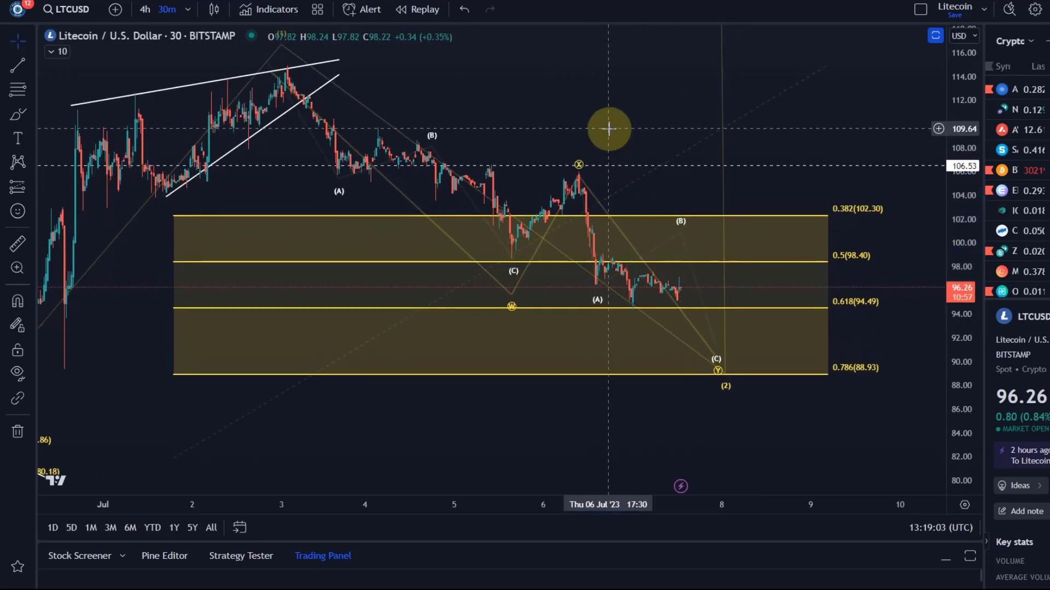
- Draw a trial Elliott ABC correction wave from the recent low, then delete it
left_click(31, 166)
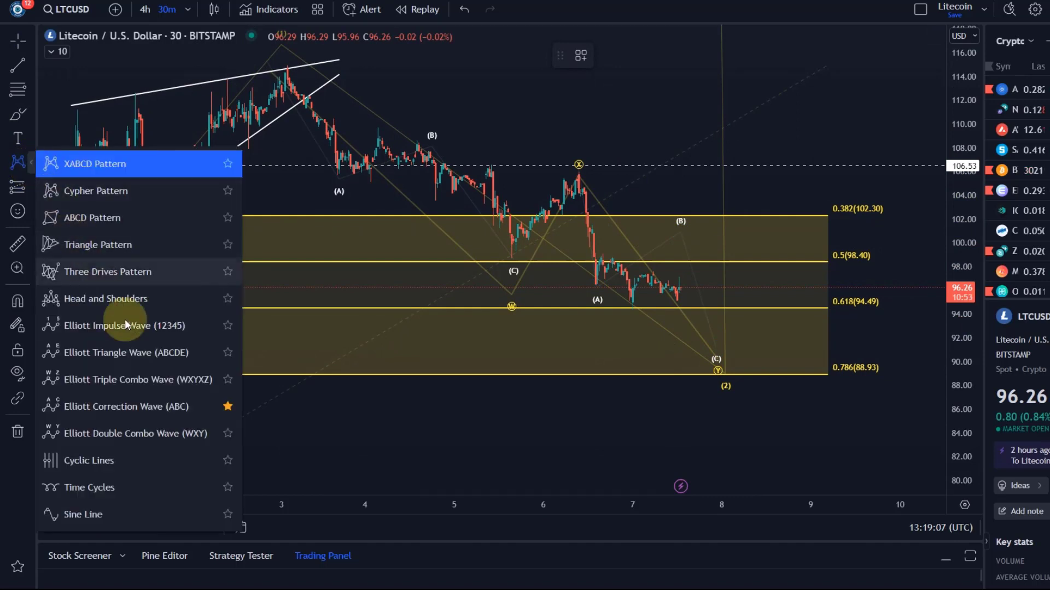
left_click(166, 406)
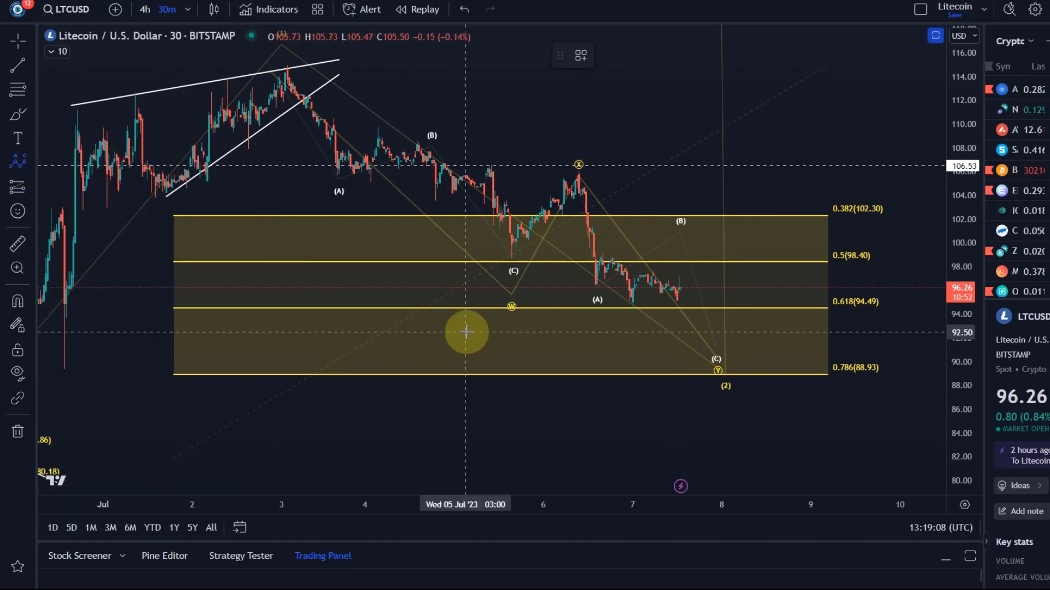
left_click(597, 285)
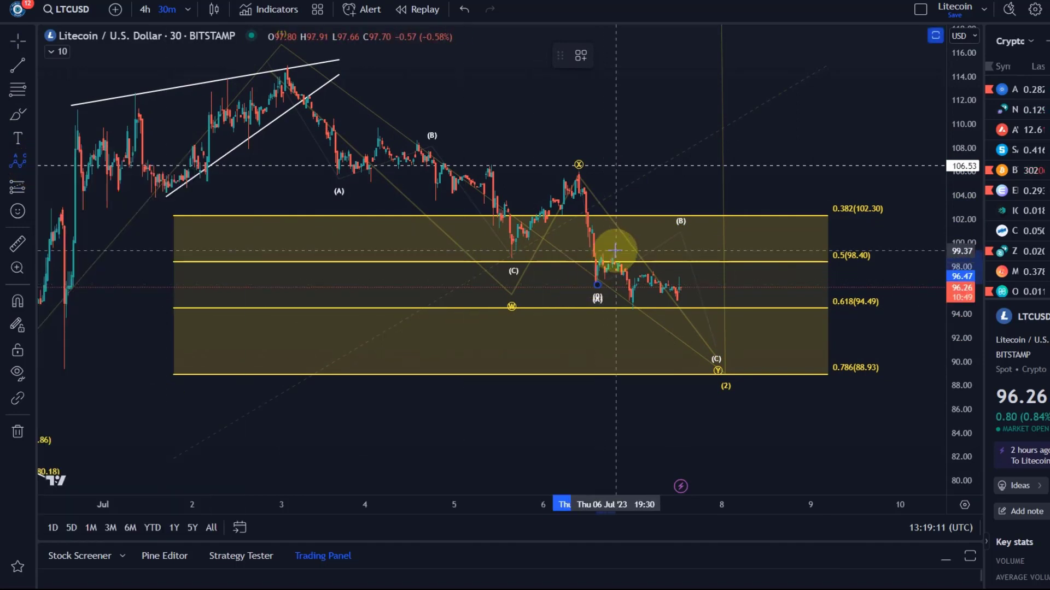
left_click(619, 260)
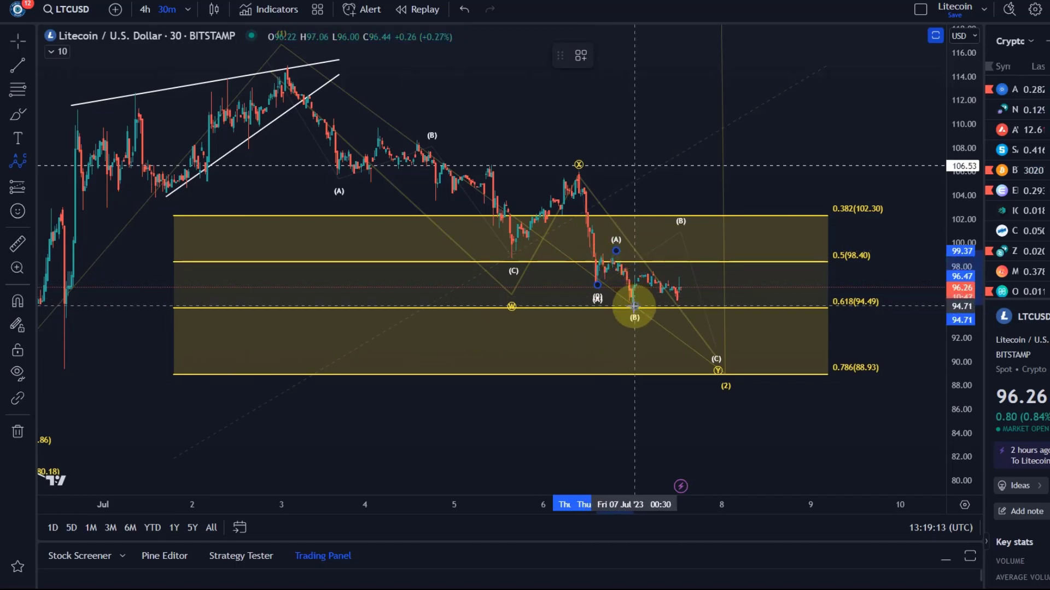
left_click(634, 306)
left_click(695, 245)
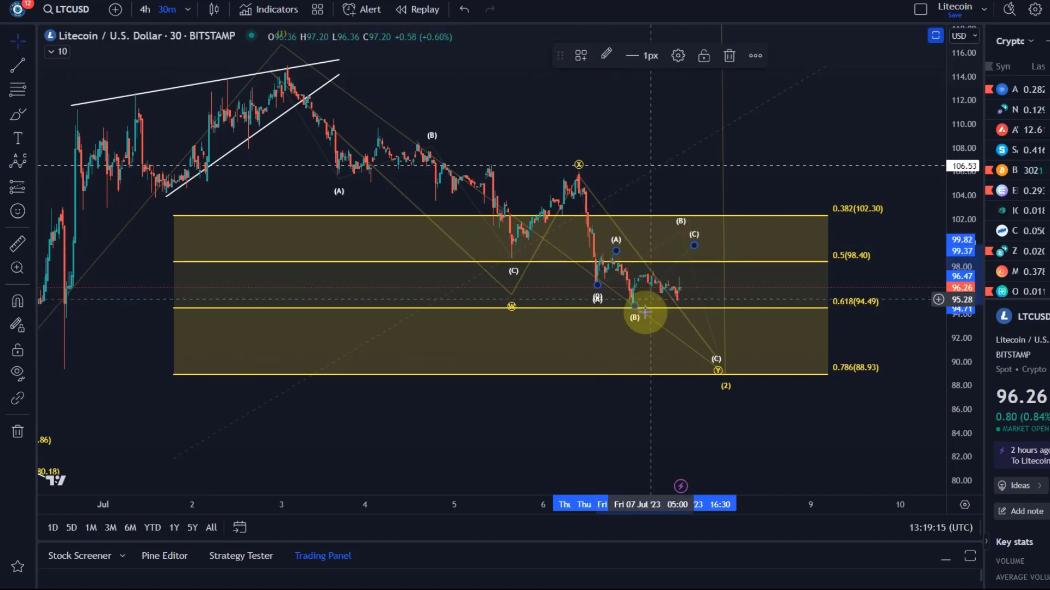
key("Delete")
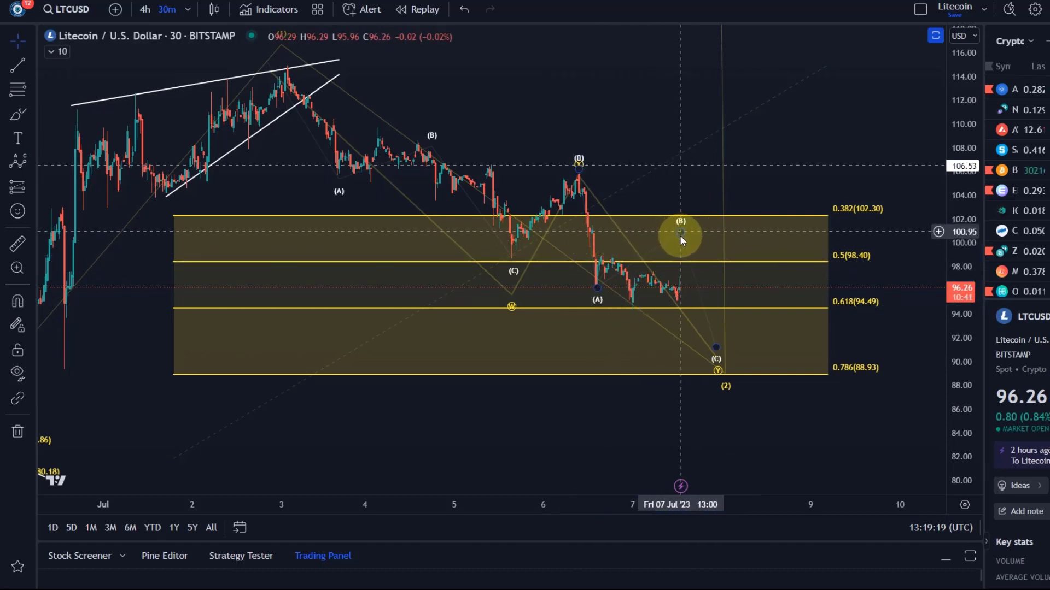
- Nudge the wave's (B) point and add a Fib retracement across the rally toward (B)
left_click_drag(681, 239, 687, 236)
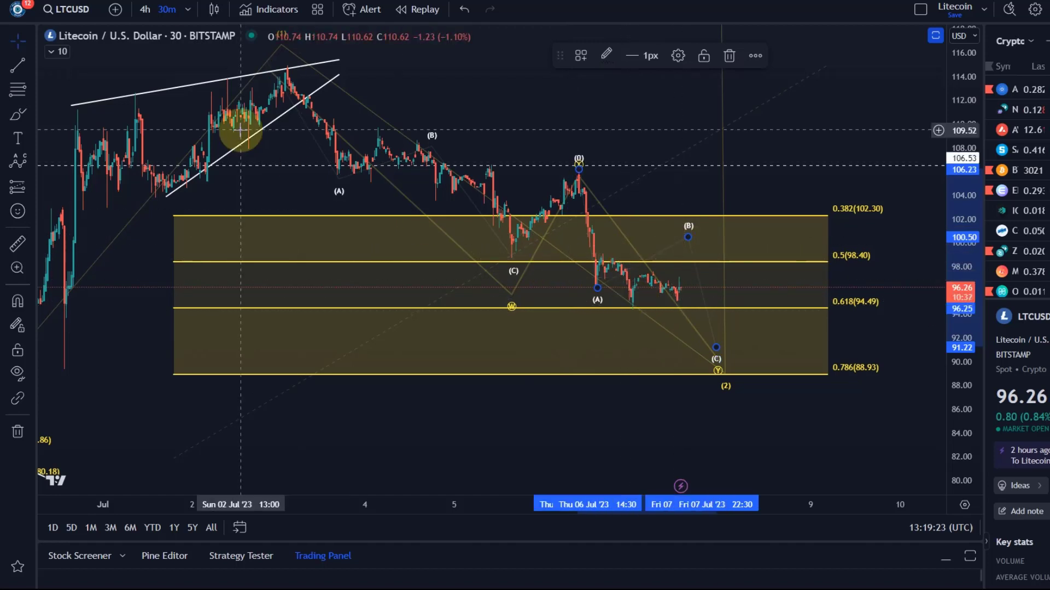
left_click(11, 91)
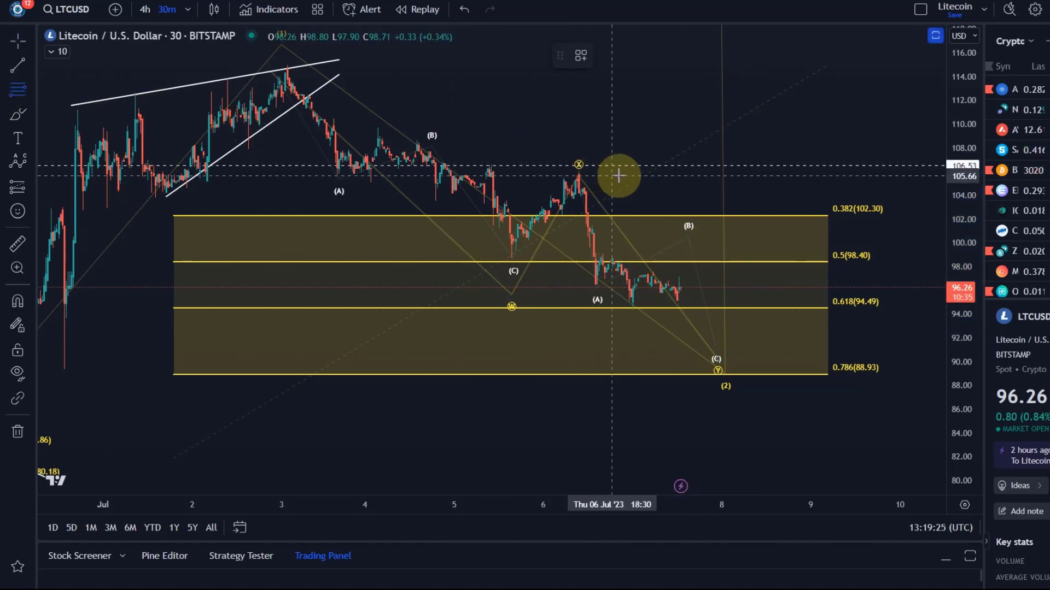
left_click_drag(638, 170, 782, 284)
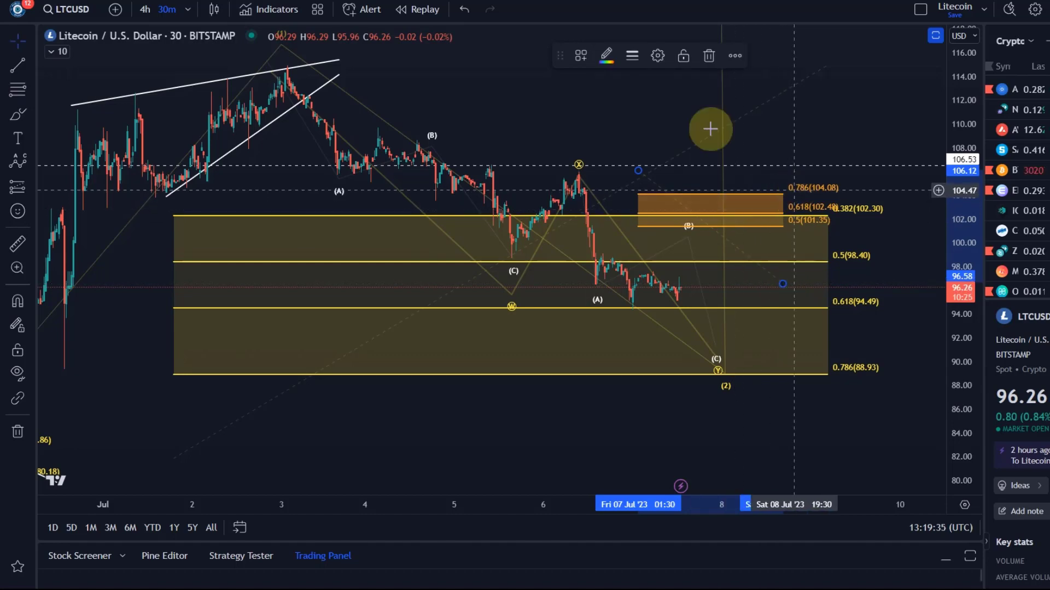
- Apply the B wave retracement template and raise the ABC (B) point into the red box near 102
left_click(585, 54)
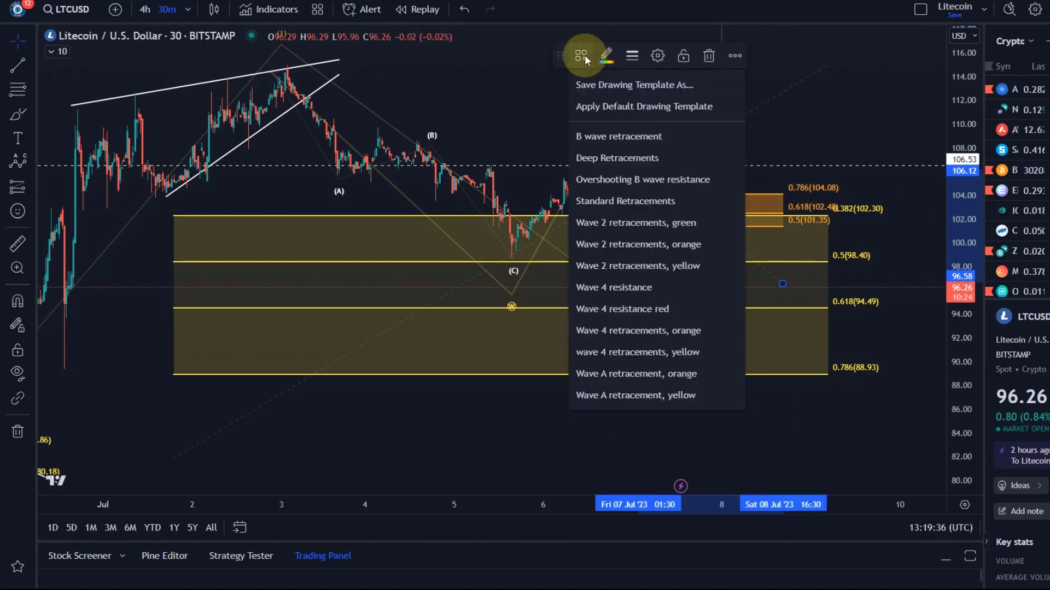
left_click(609, 140)
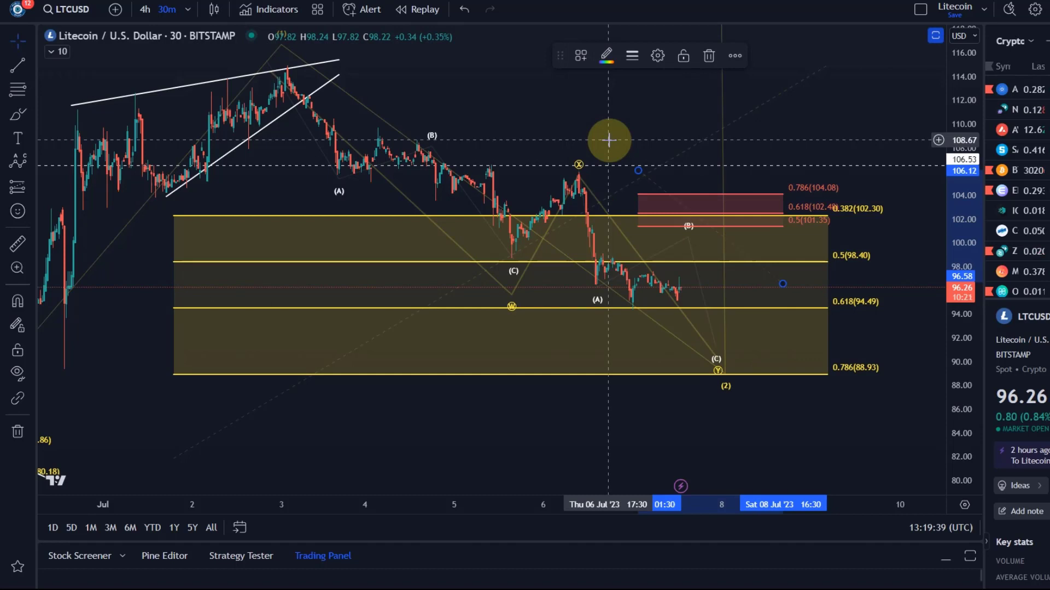
left_click(689, 235)
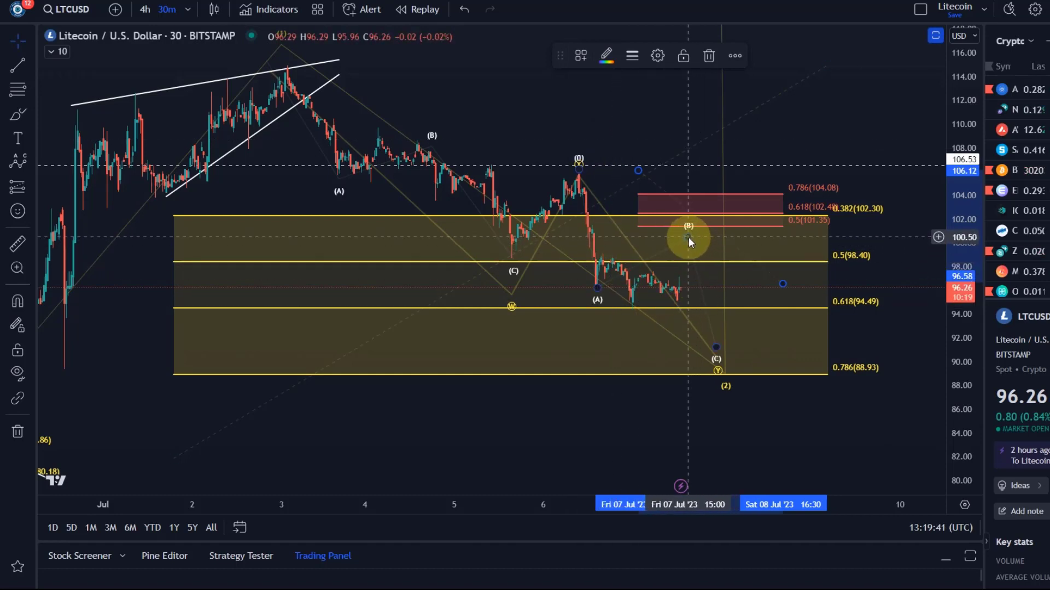
left_click_drag(688, 238, 707, 215)
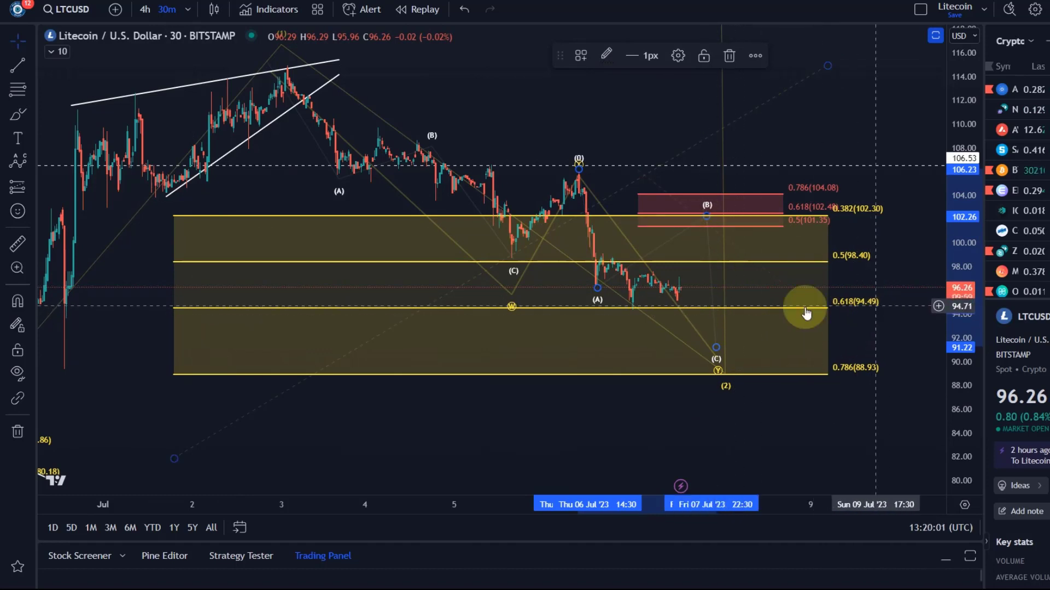
- Select the impulse wave count and drag its projected (4) point further right
left_click(634, 313)
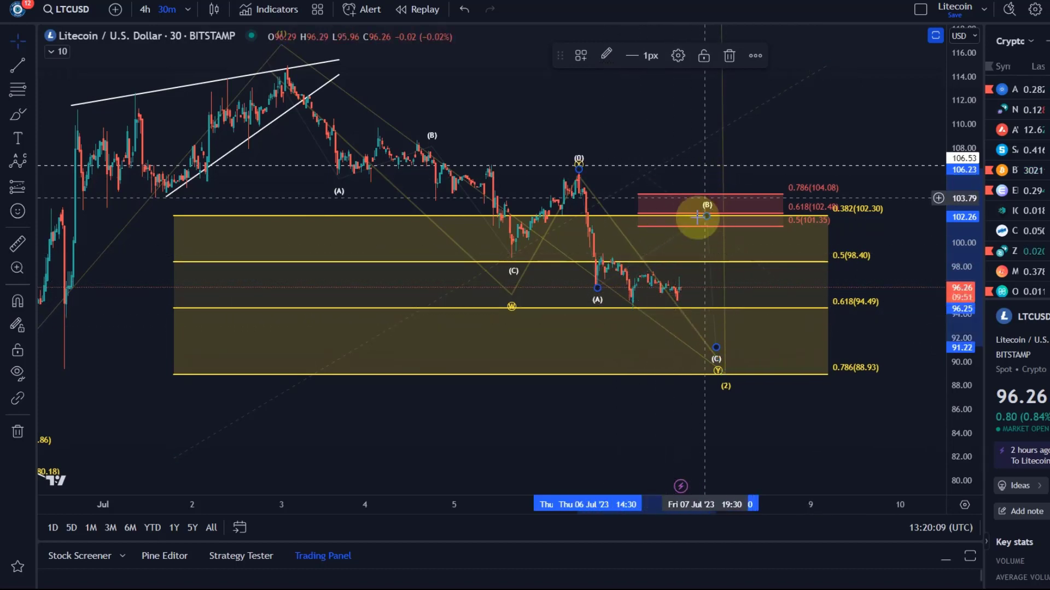
left_click(719, 372)
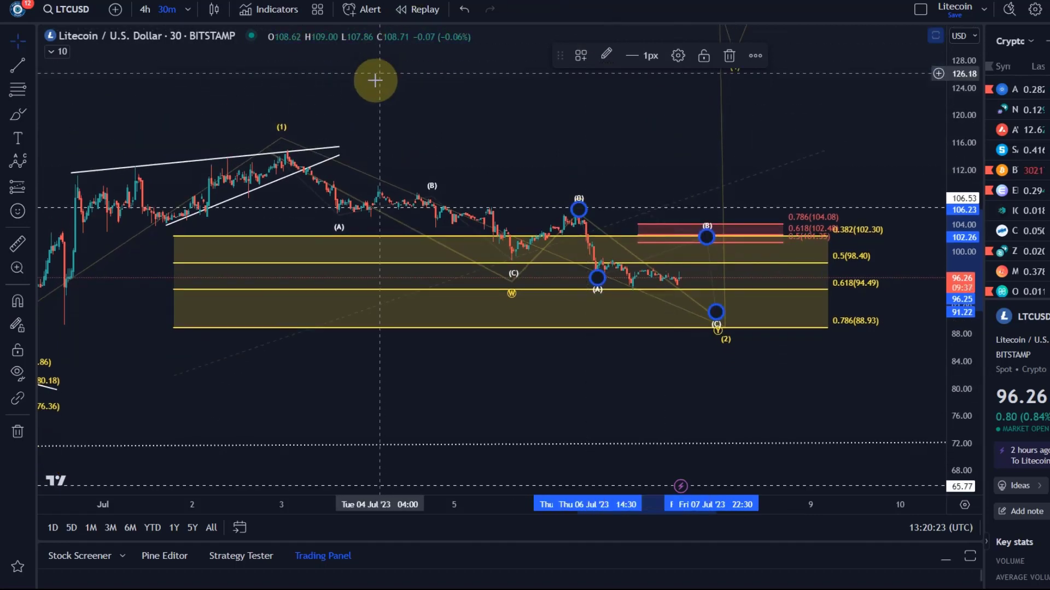
mouse_move(704, 123)
left_mouse_down()
mouse_move(605, 253)
mouse_move(621, 148)
mouse_move(637, 117)
mouse_move(676, 132)
left_mouse_up()
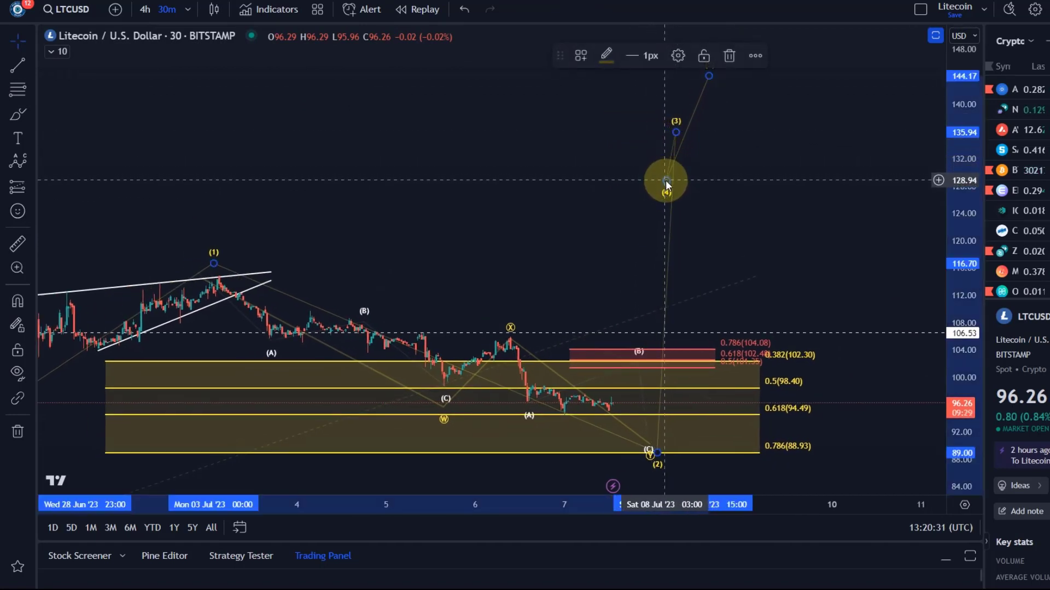
left_click_drag(666, 181, 701, 179)
- Pan and zoom back to current price, then anchor a trendline at the wave (1) peak
left_click_drag(552, 181, 616, 64)
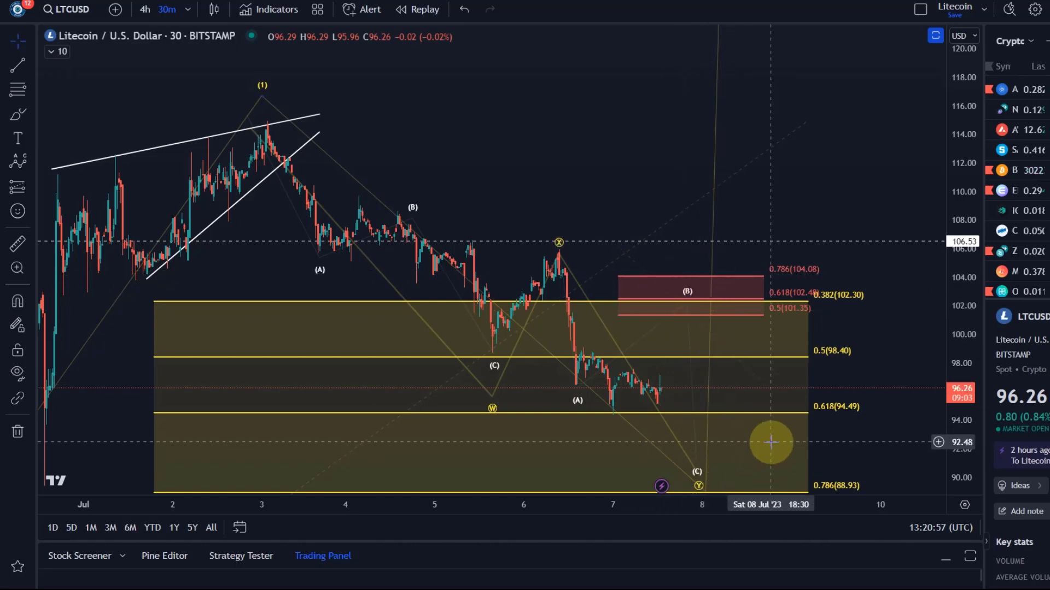
left_click_drag(783, 406, 801, 360)
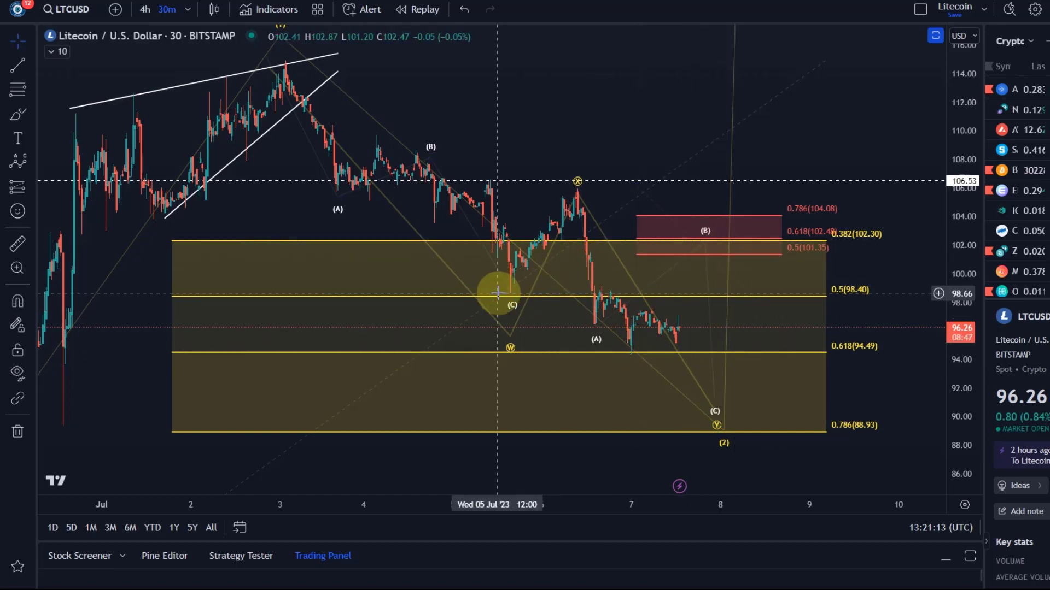
scroll(498, 293, "down", 3)
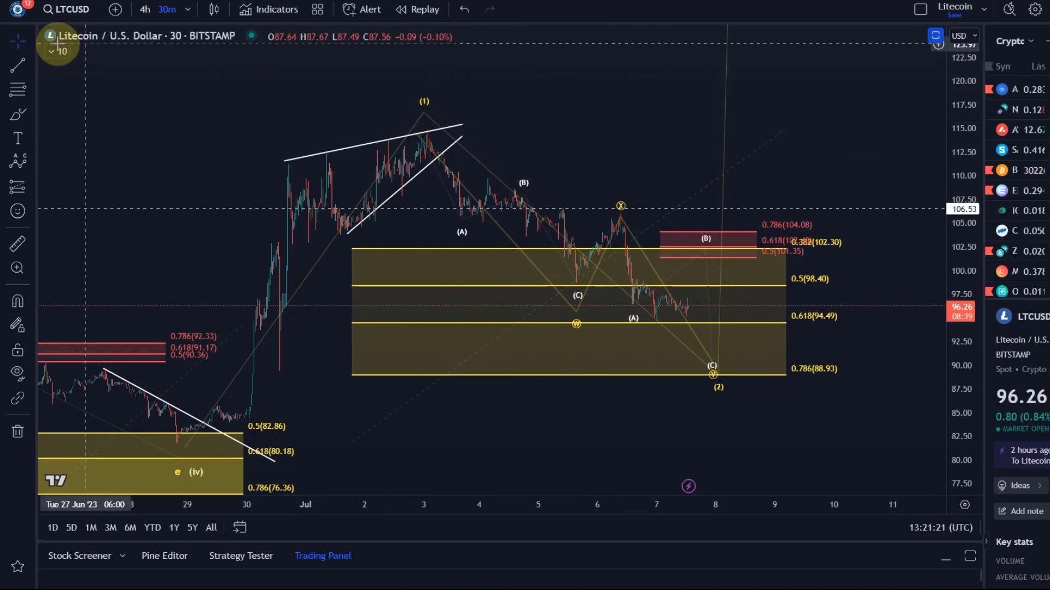
left_click(15, 68)
left_click(426, 132)
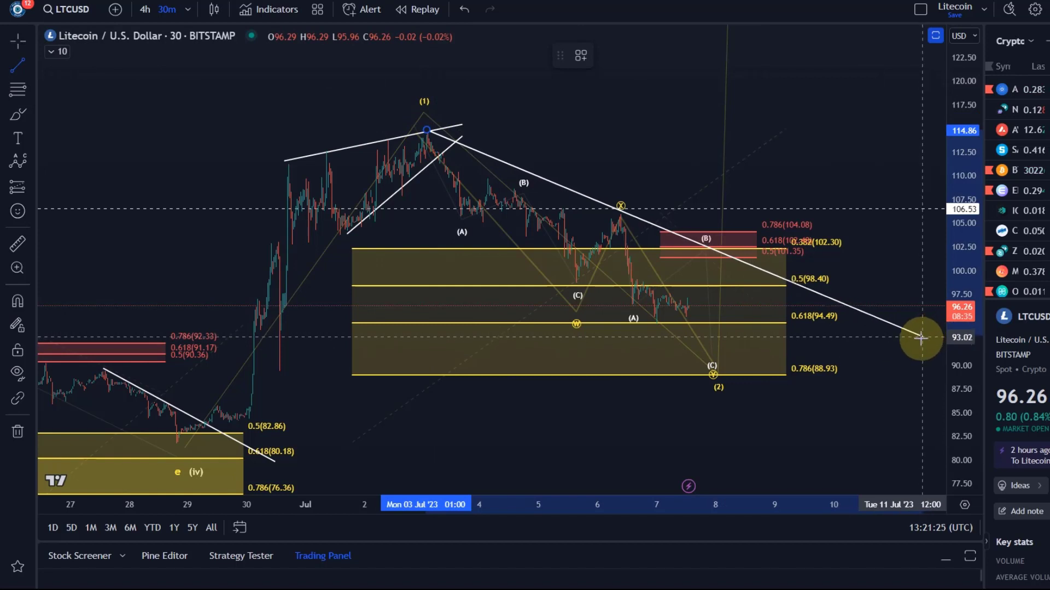
- Deselect the finished descending trendline and select the W-X-Y wave count at its (B) point
left_click(703, 190)
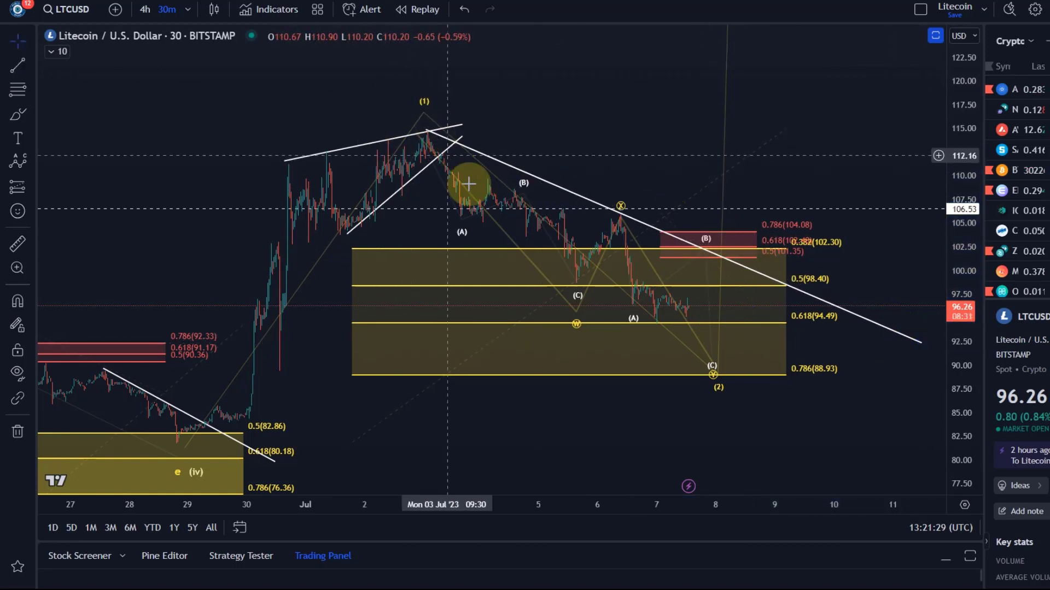
left_click(422, 134)
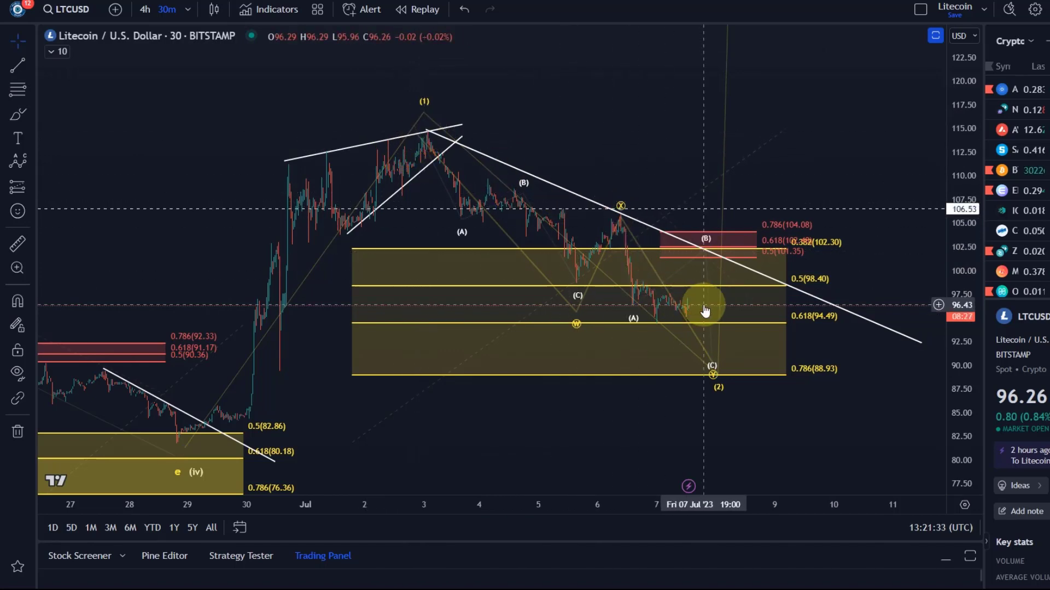
left_click(704, 249)
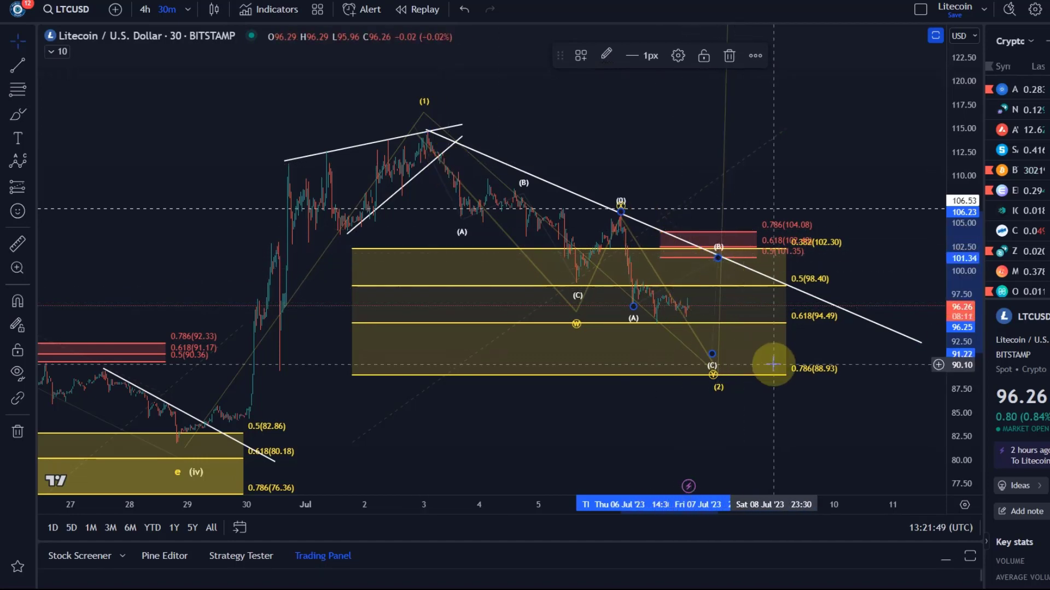
- Shift the (C) point slightly right above 0.786 (88.93), then check the dotted diagonal line
left_click_drag(713, 356, 723, 359)
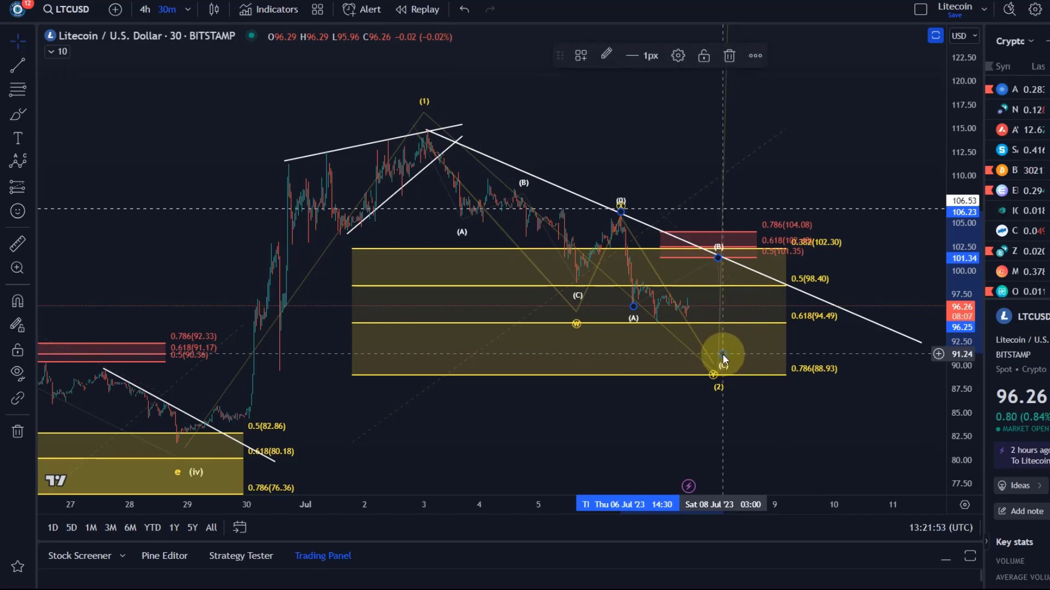
left_click(650, 173)
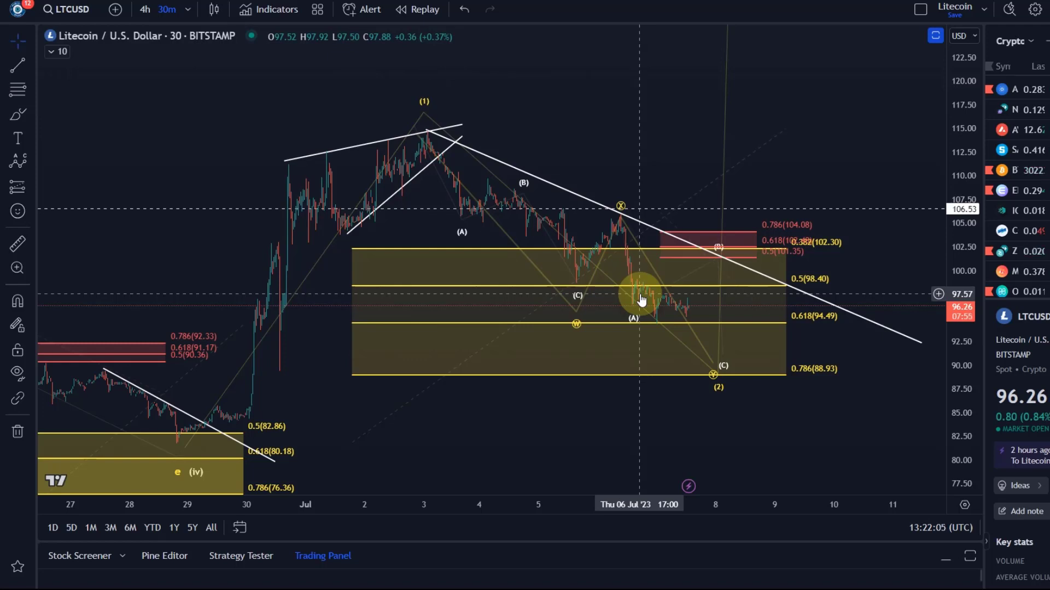
left_click(629, 243)
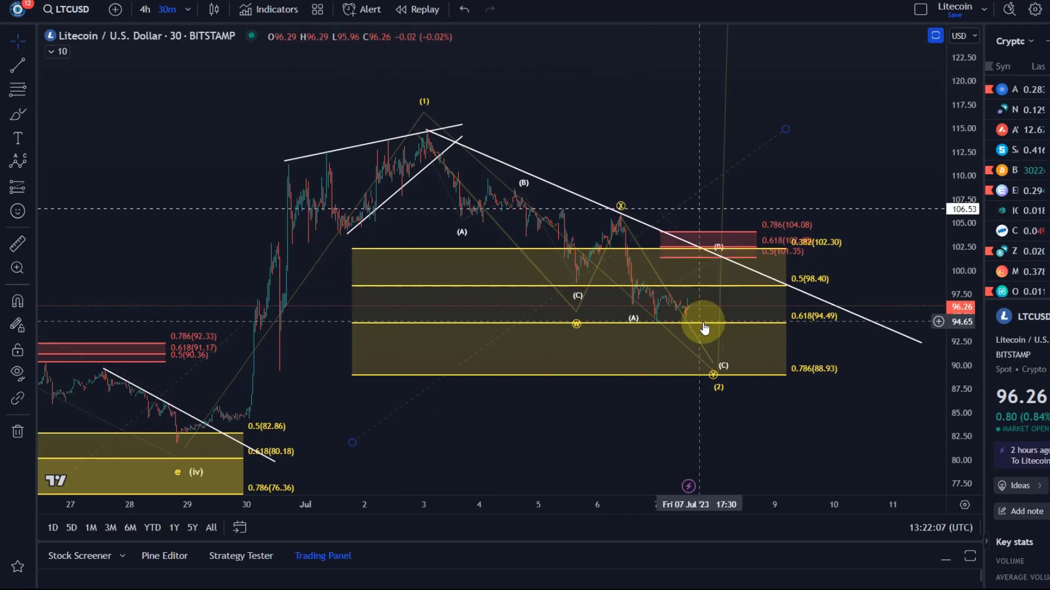
left_click(707, 346)
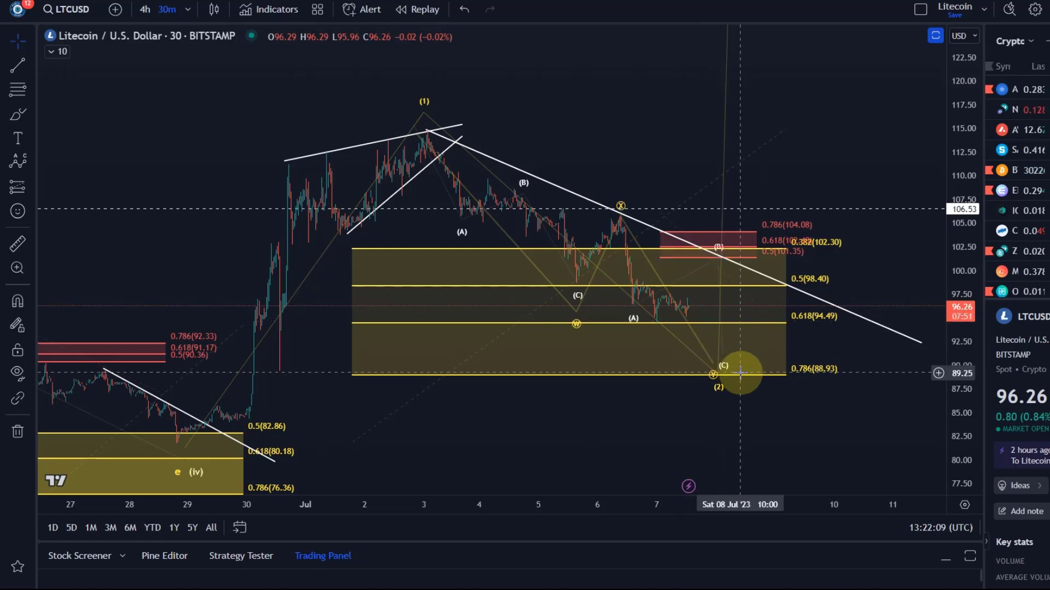